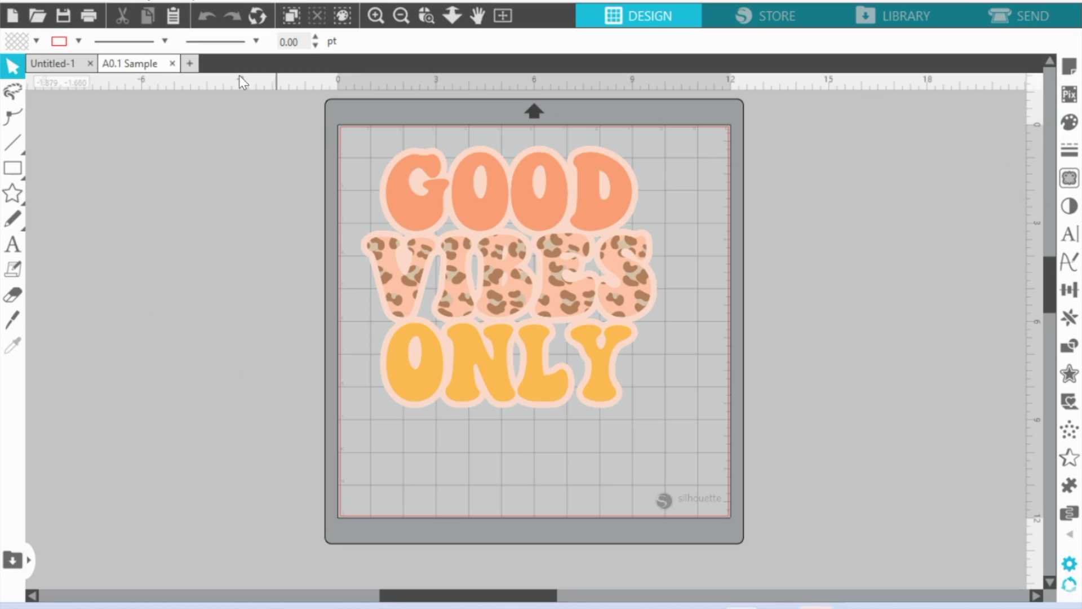
Open the File menu for the GOOD VIBES ONLY sample document.
left_click(13, 2)
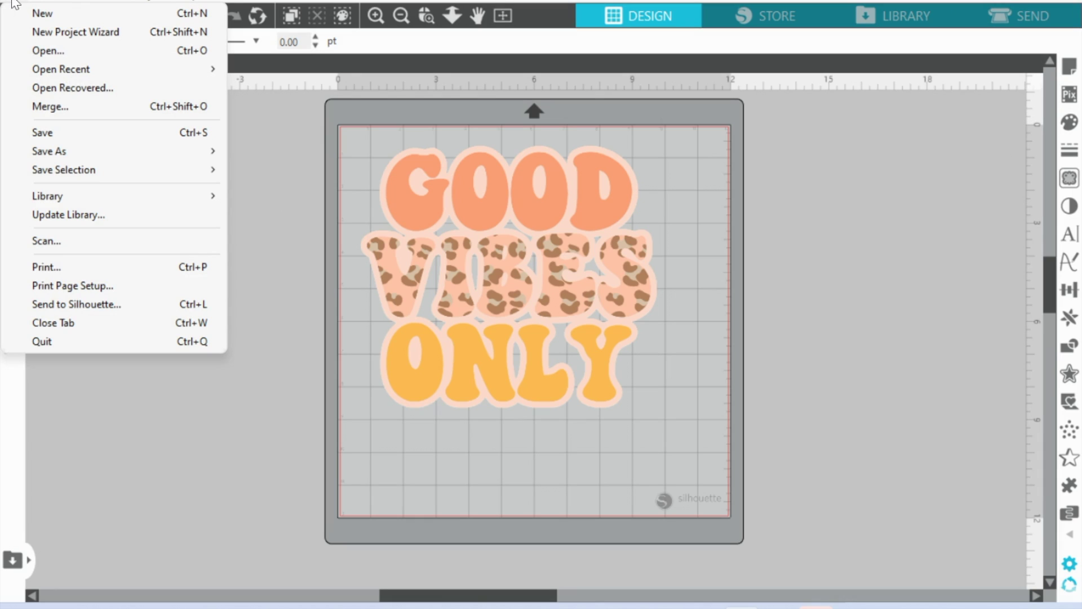
In Print Page Setup, choose Legal 8 1/2 x 14 in paper from the Auto Sheet Feeder.
left_click(82, 290)
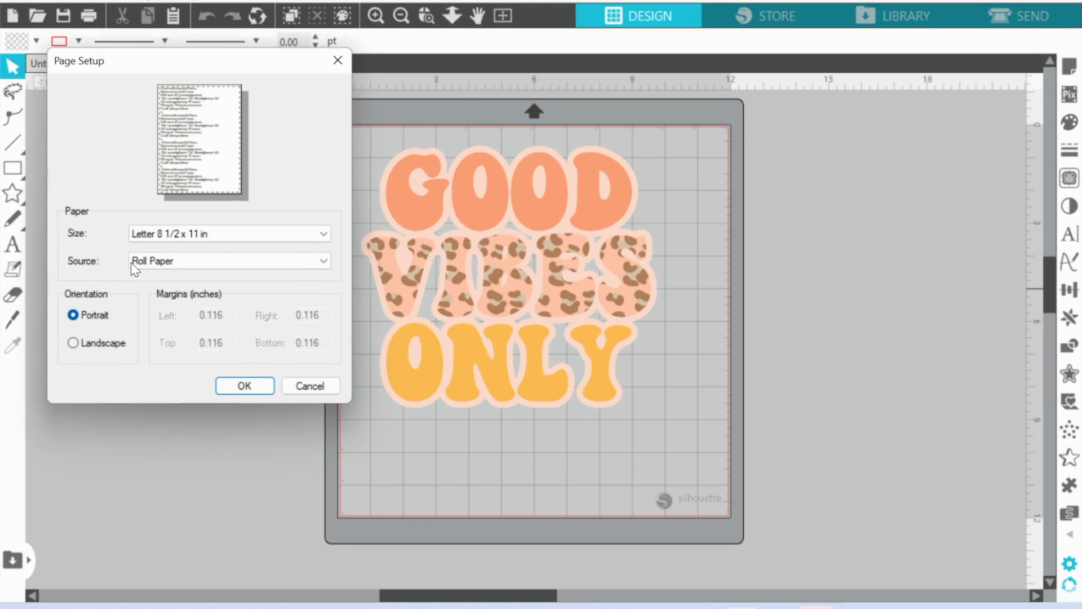
left_click(164, 232)
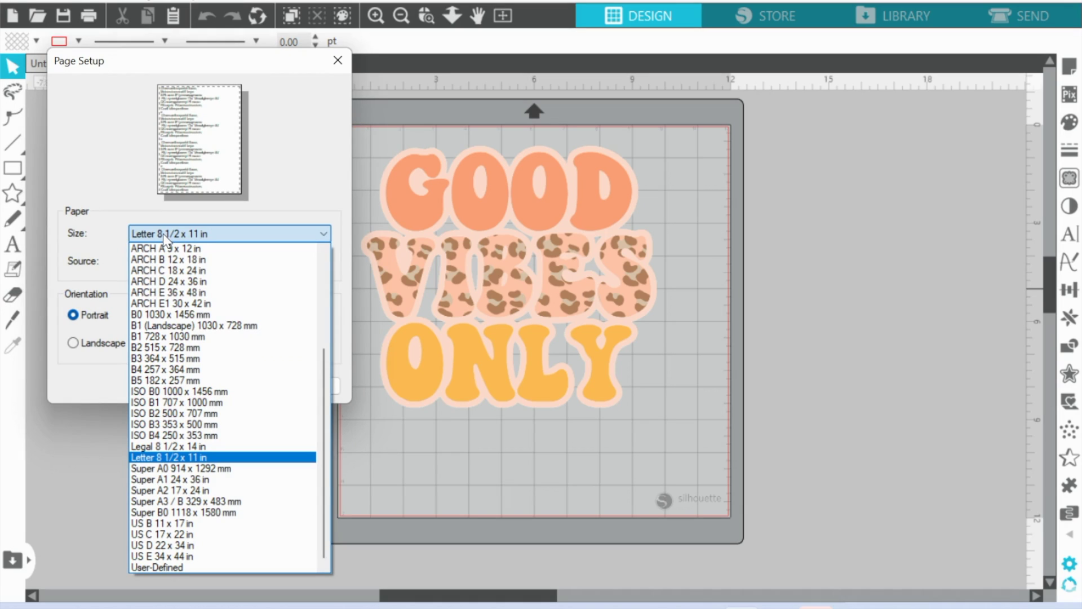
left_click(175, 446)
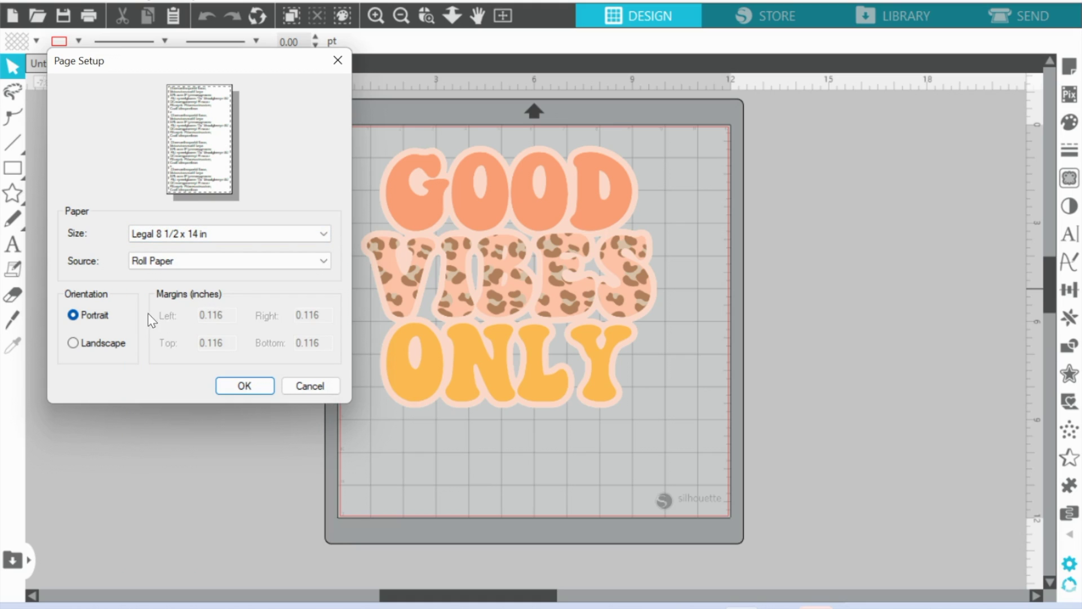
left_click(138, 263)
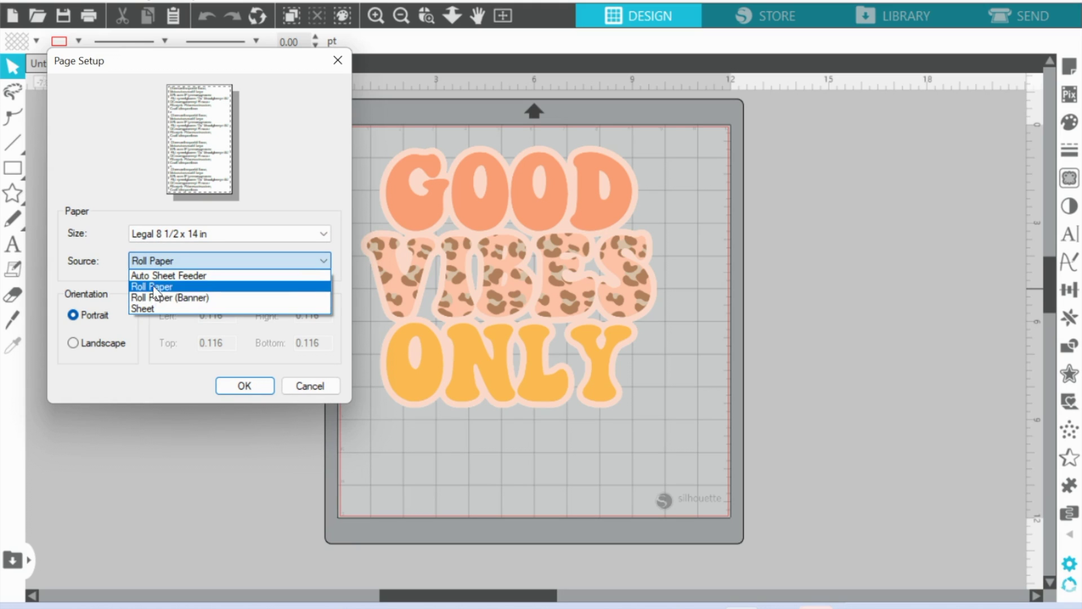
left_click(151, 275)
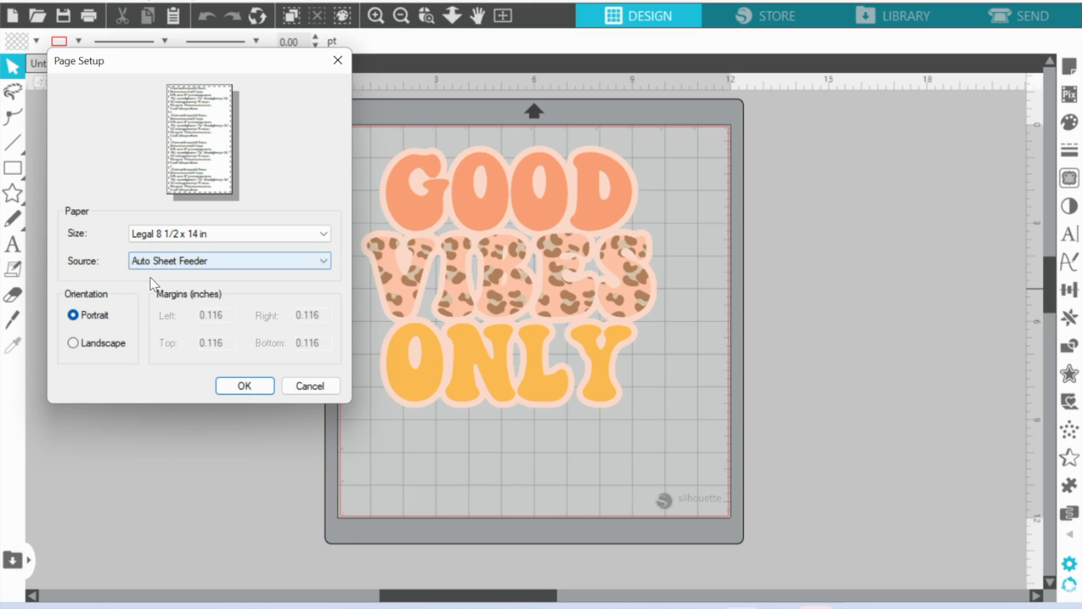
left_click(245, 386)
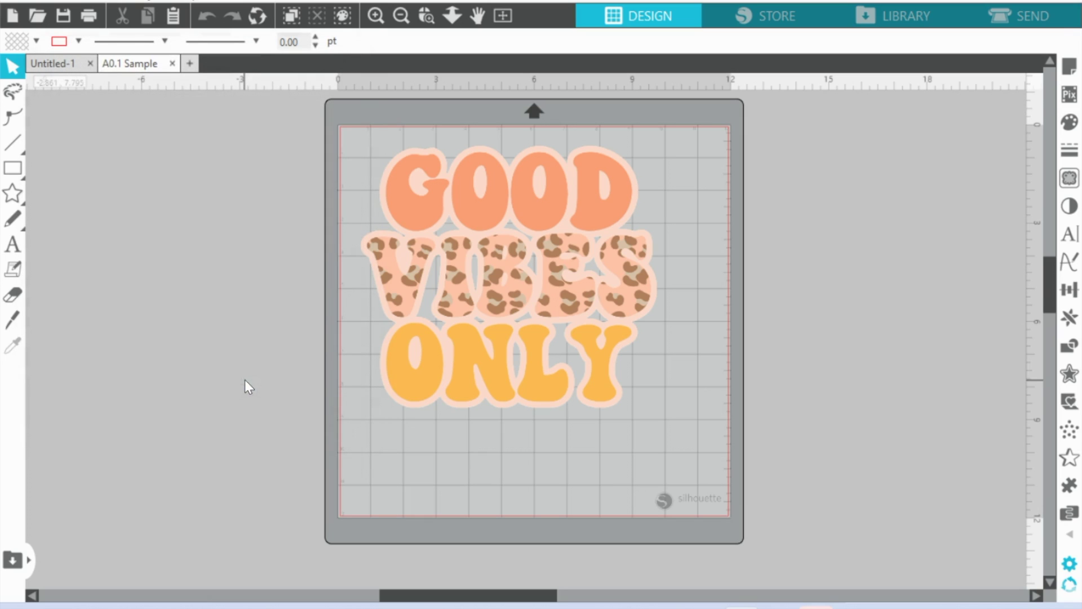
Set the page's machine to None and its media size to Printer 8.5 x 14 in.
left_click(1069, 70)
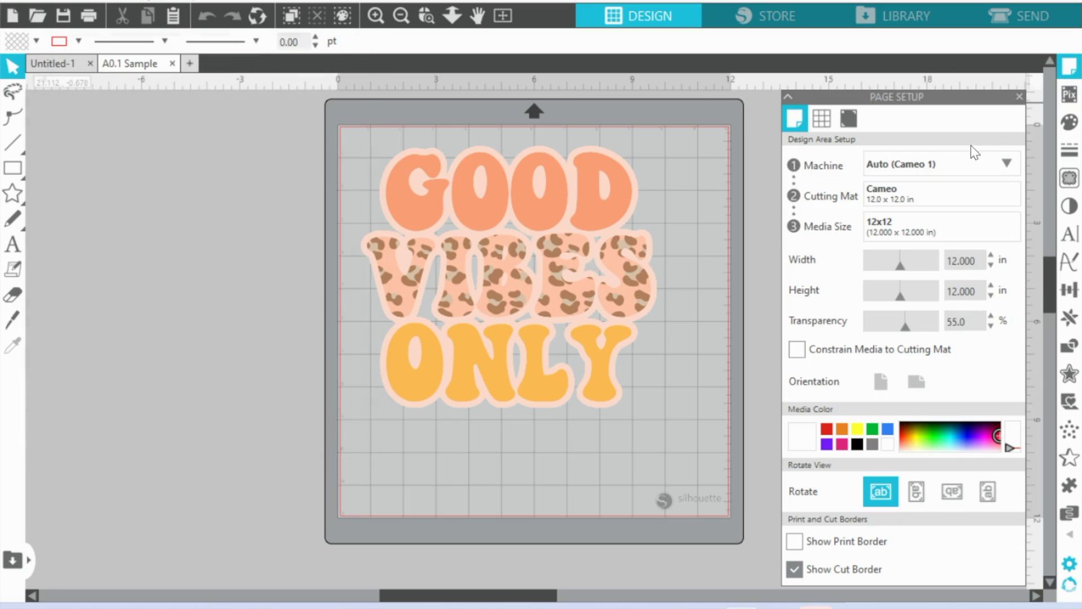
left_click(945, 167)
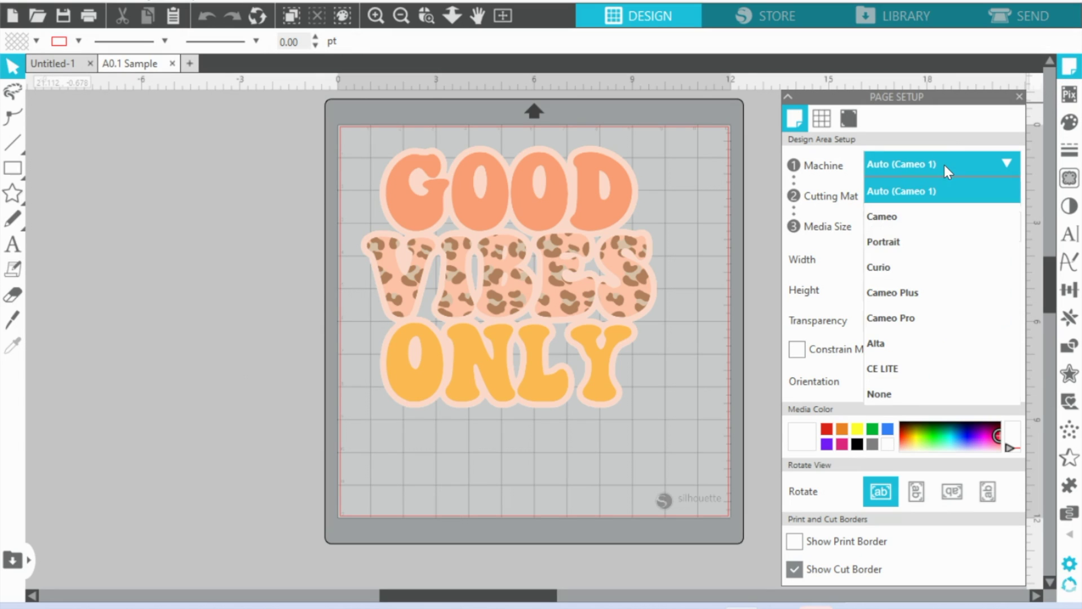
left_click(906, 389)
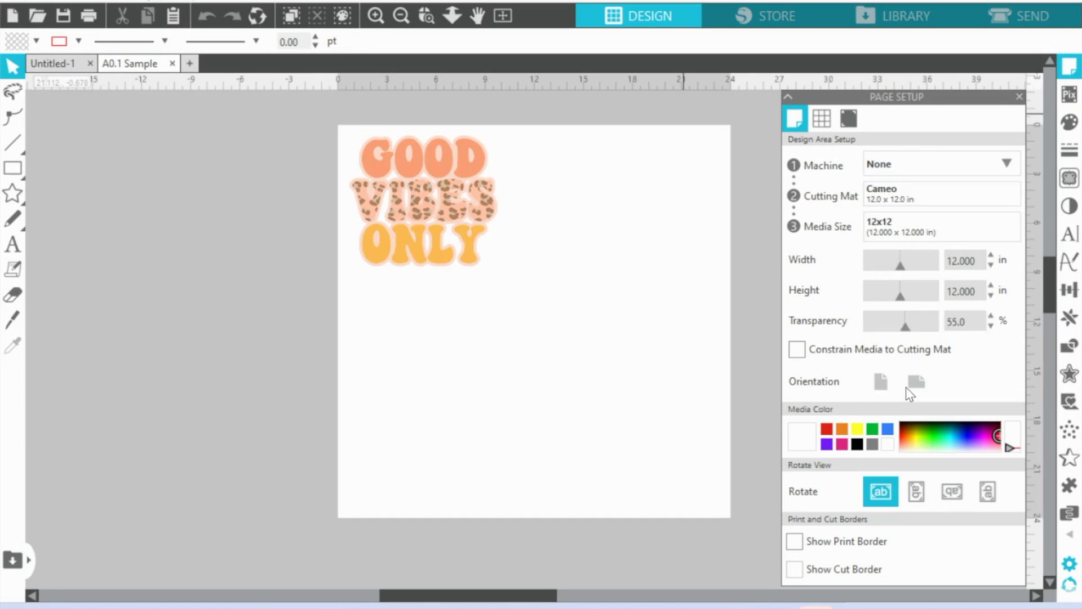
left_click(911, 210)
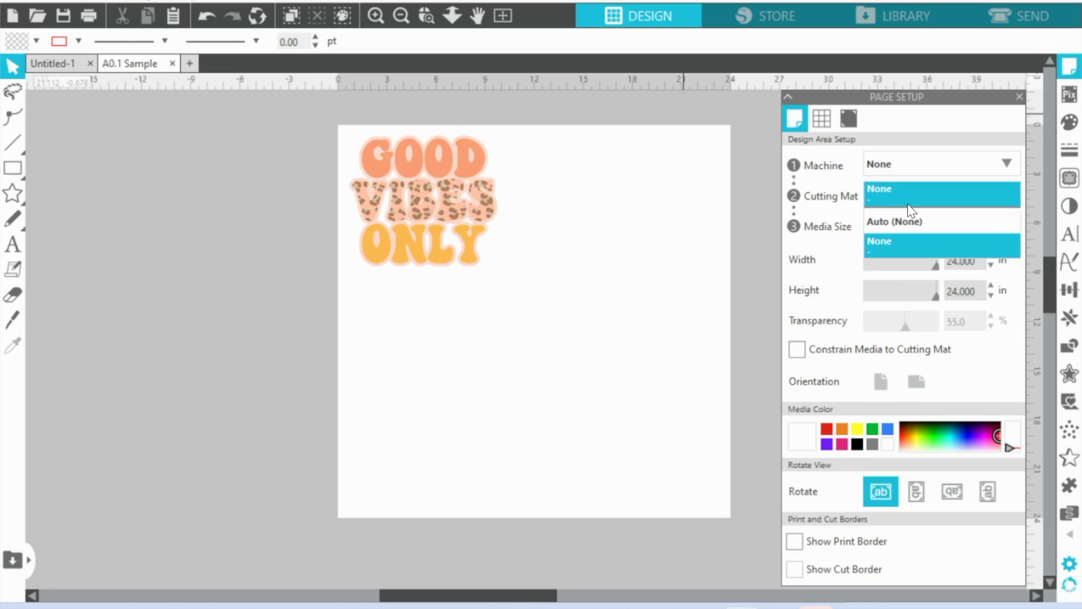
left_click(911, 210)
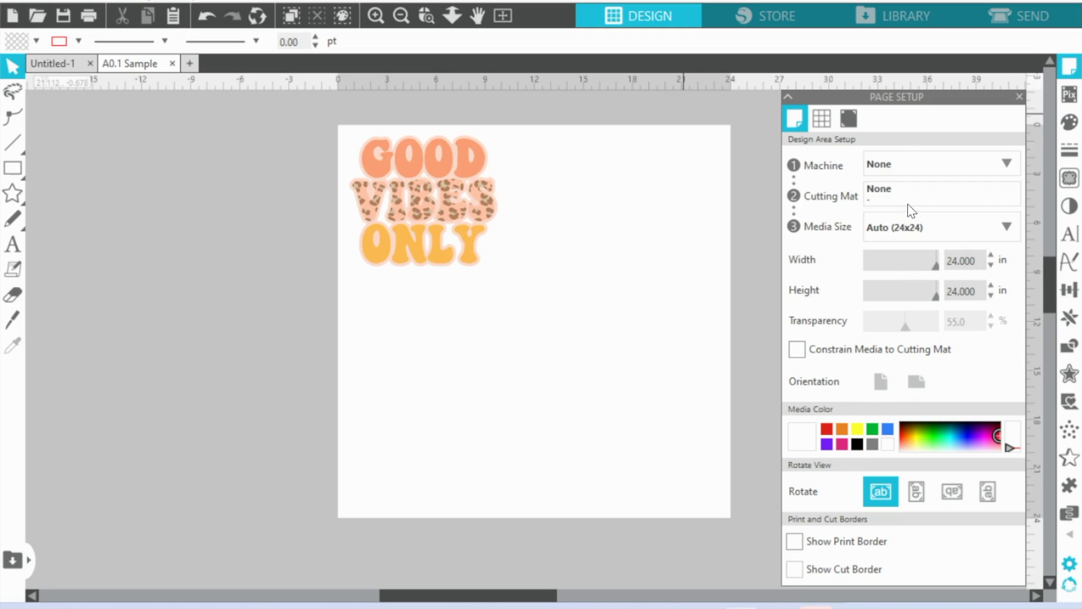
left_click(914, 232)
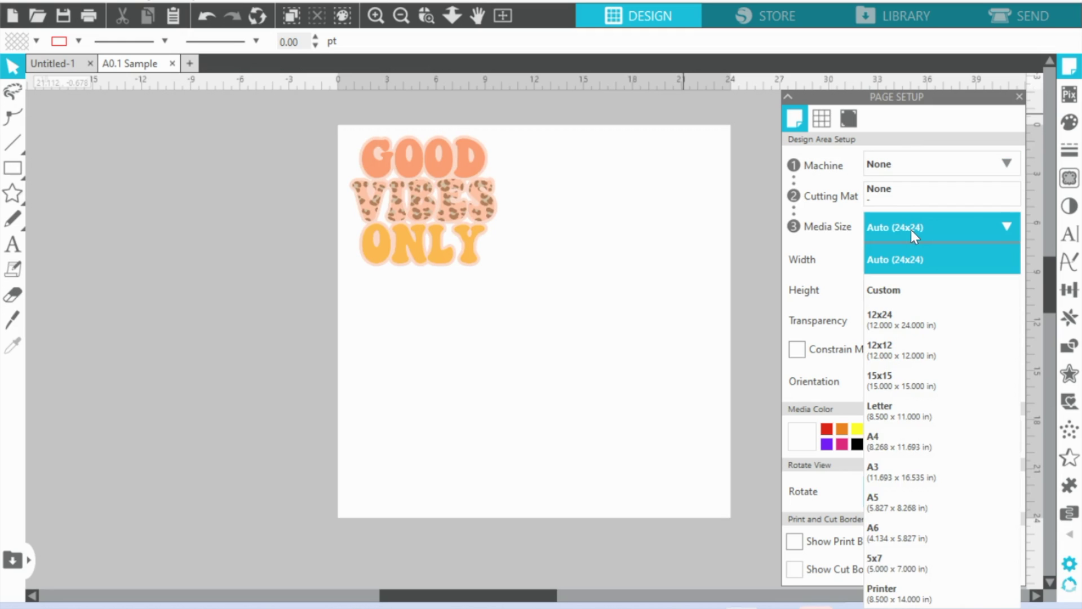
left_click(924, 599)
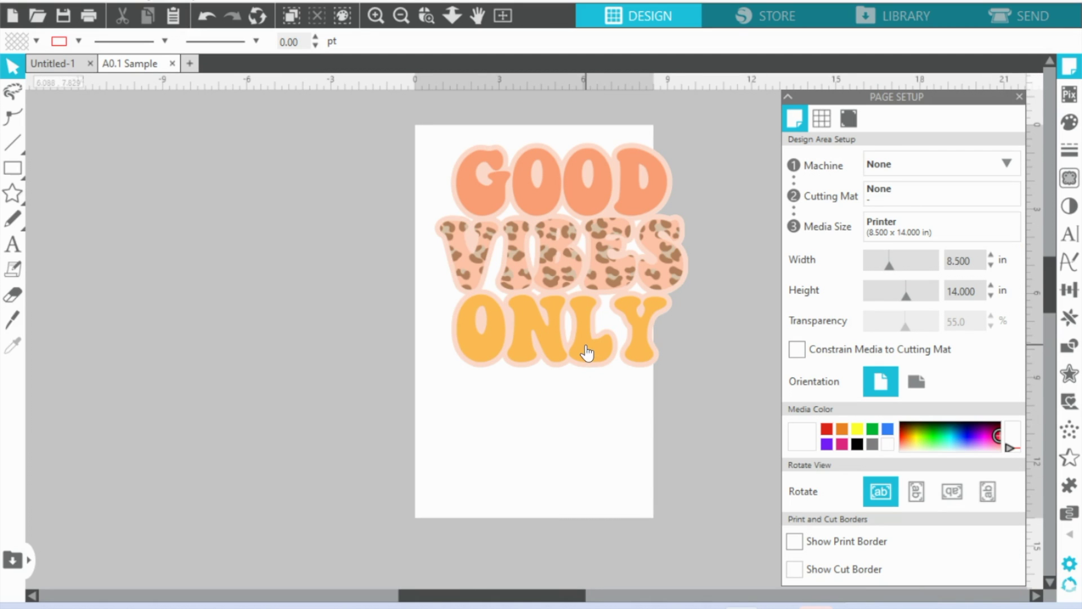
Nudge the GOOD VIBES ONLY design up-left and shrink it to fit the page width.
left_click_drag(586, 352, 566, 342)
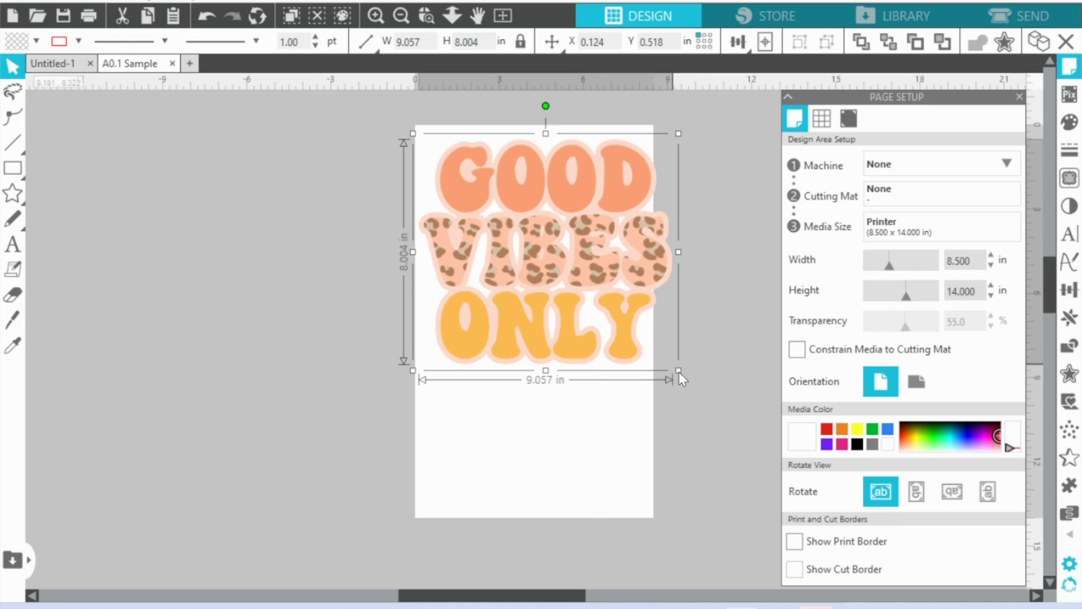
left_click_drag(679, 370, 641, 340)
left_click(713, 329)
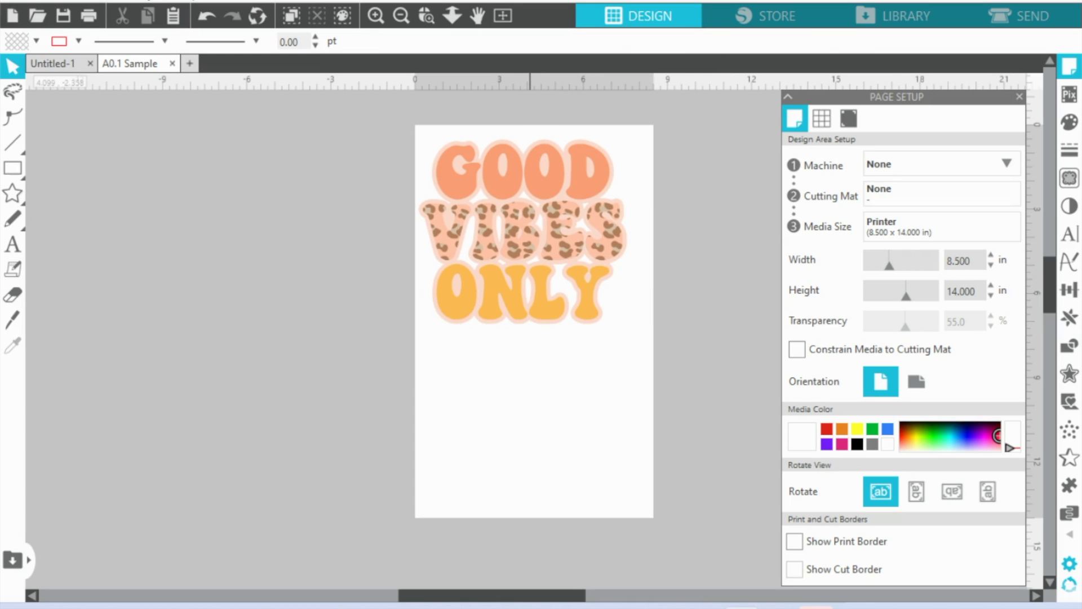
left_click(11, 3)
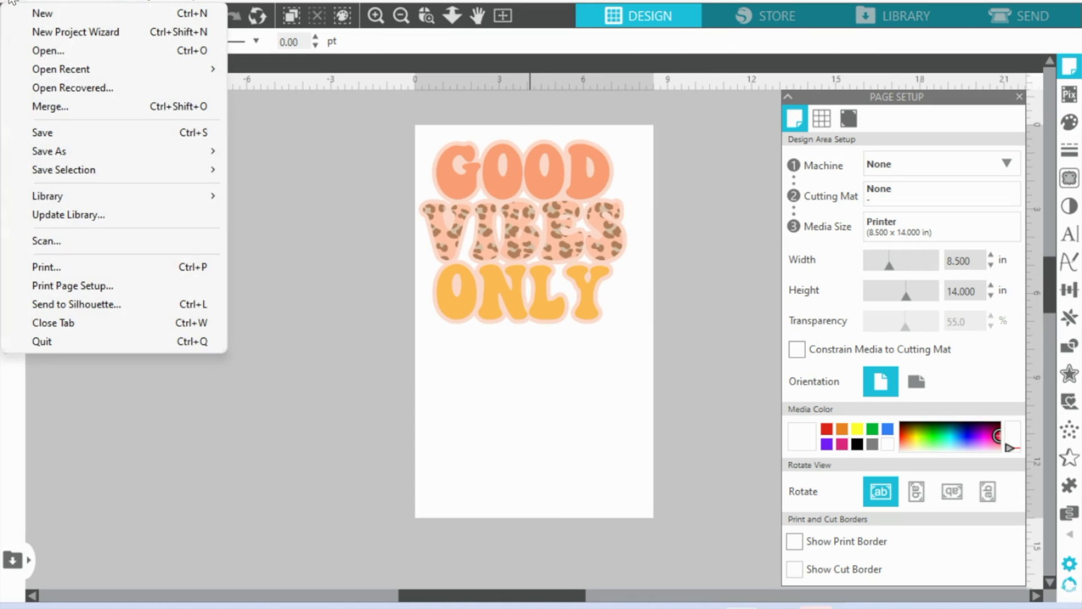
Open the Print dialog and select the EPSON SC-F500 Series printer.
left_click(65, 269)
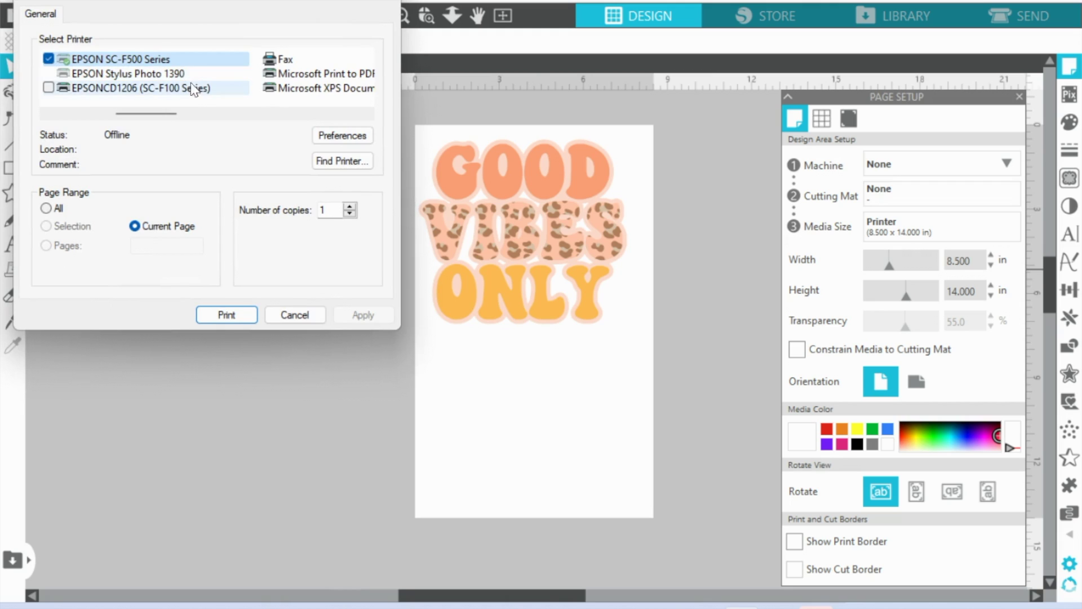
left_click(151, 60)
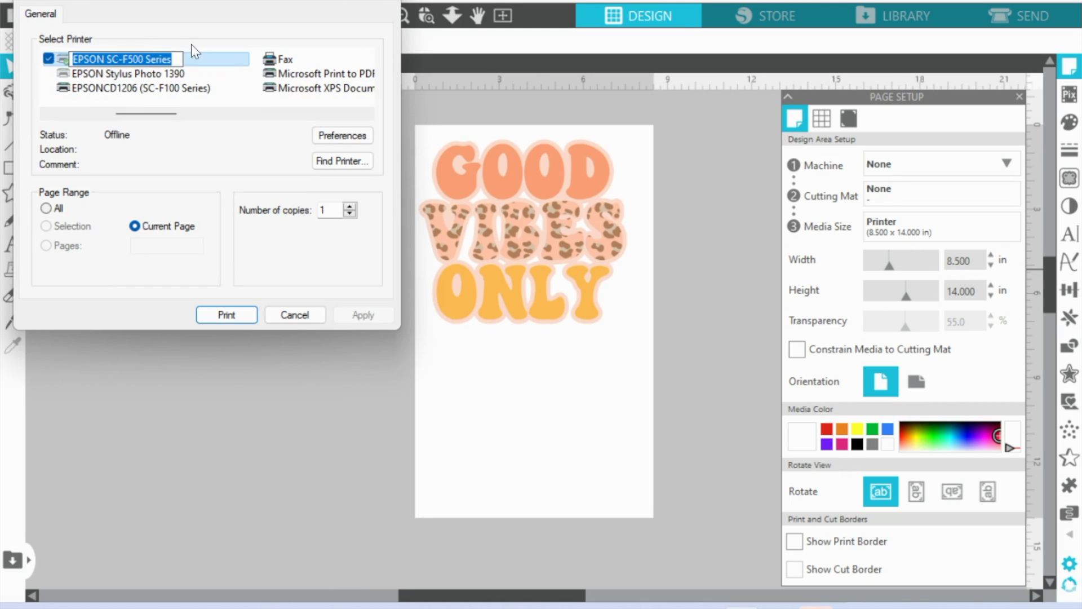
left_click(207, 62)
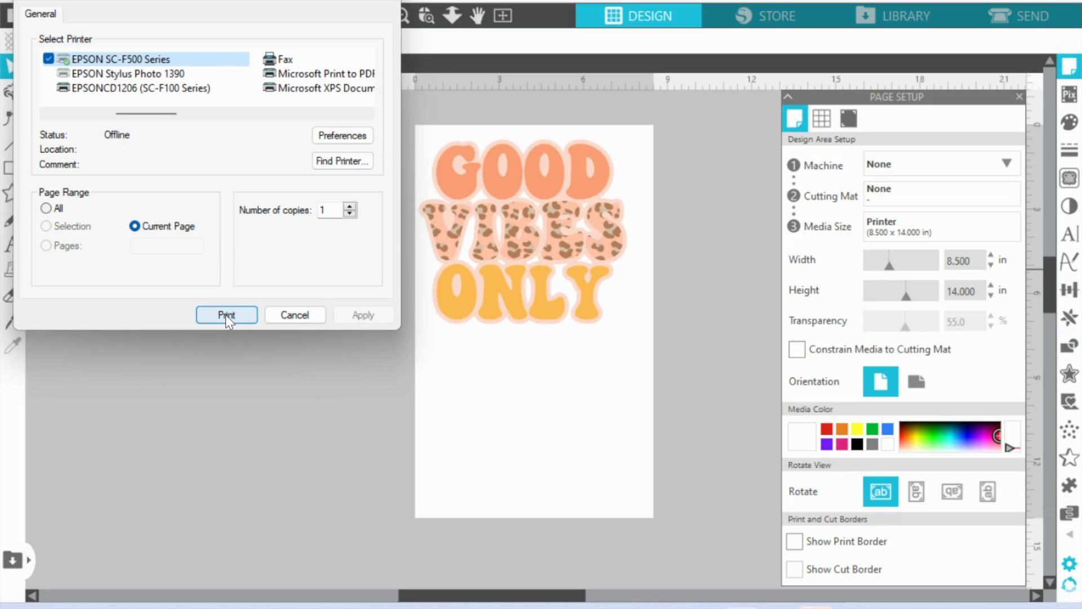
In the Epson preferences, set Media Type to DS Transfer General Purpose/Textile.
left_click(338, 137)
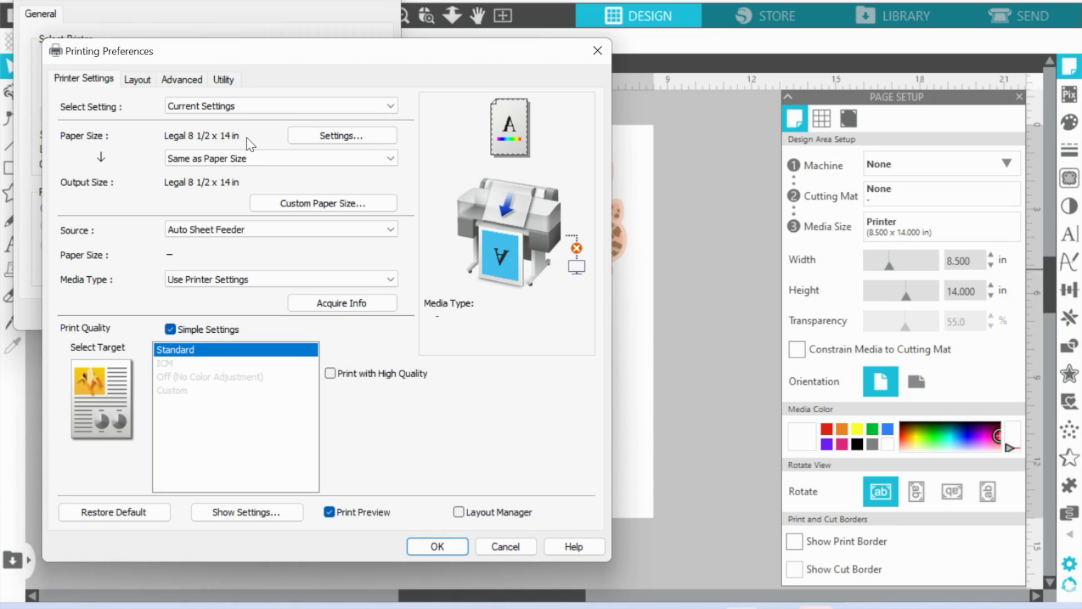
left_click(265, 275)
left_click(265, 275)
left_click(266, 275)
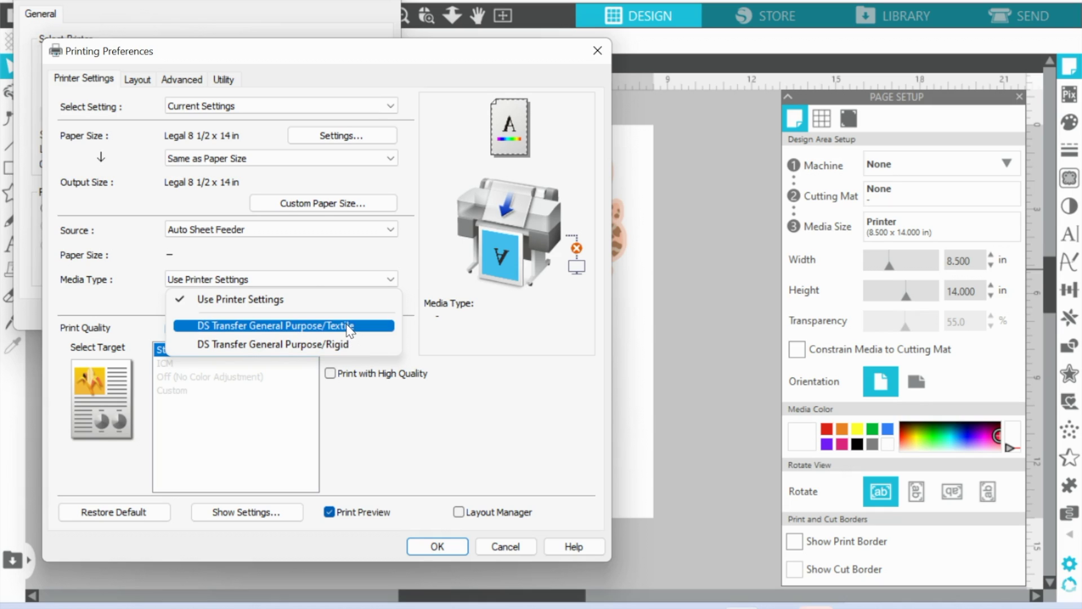
left_click(348, 325)
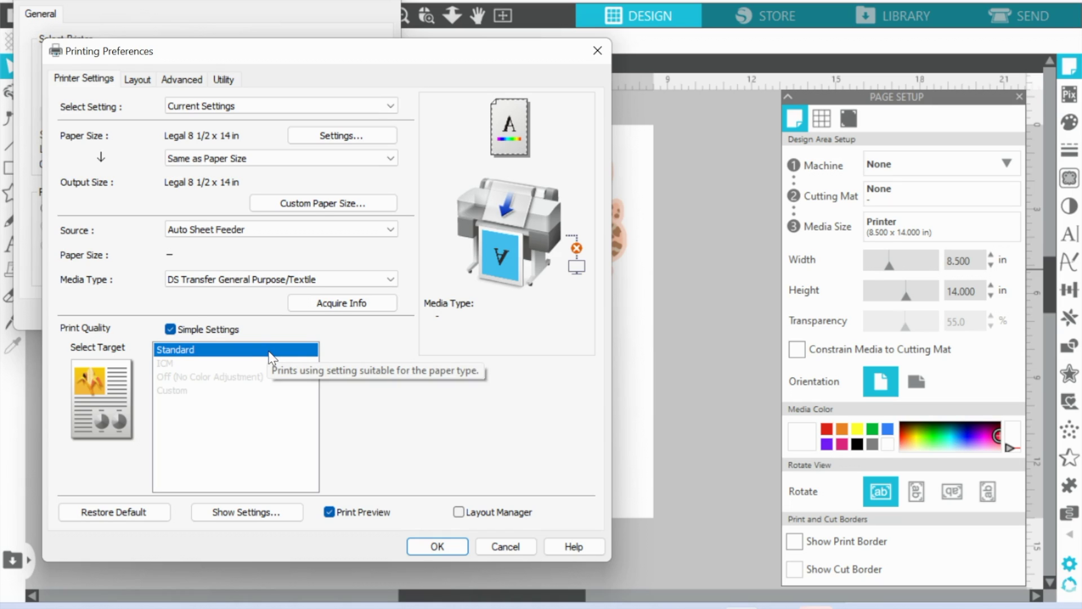
In the detailed quality settings, set resolution to Max Quality with High Speed unchecked.
left_click(209, 330)
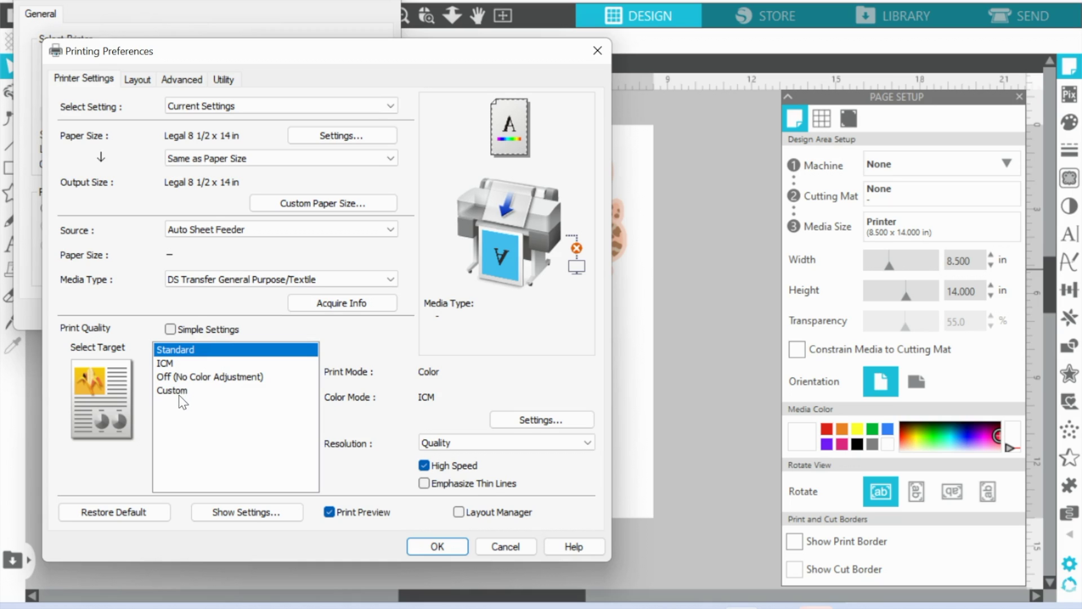
left_click(171, 328)
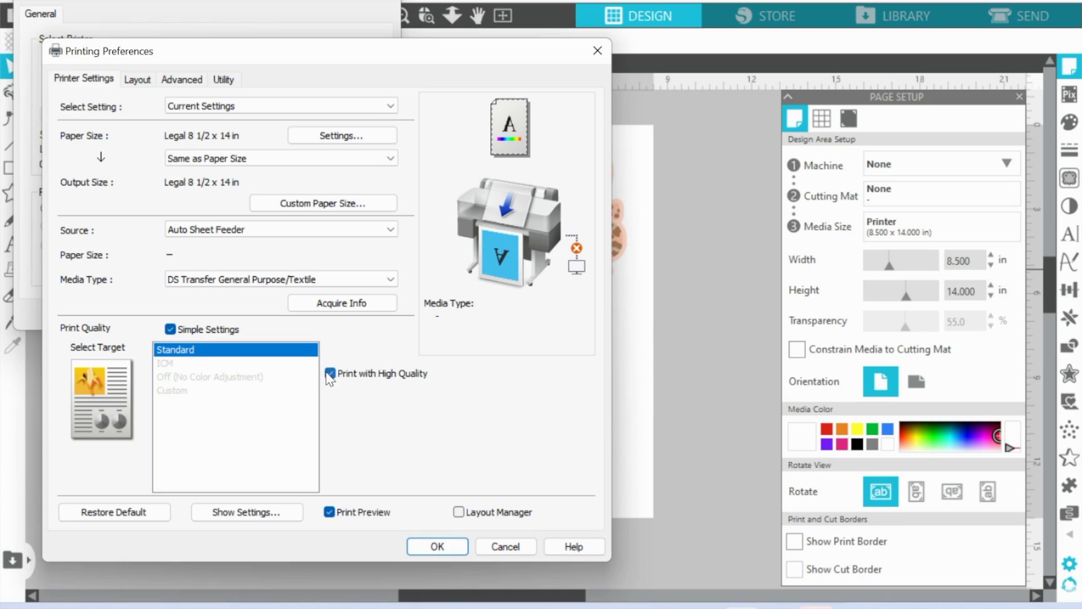
left_click(169, 330)
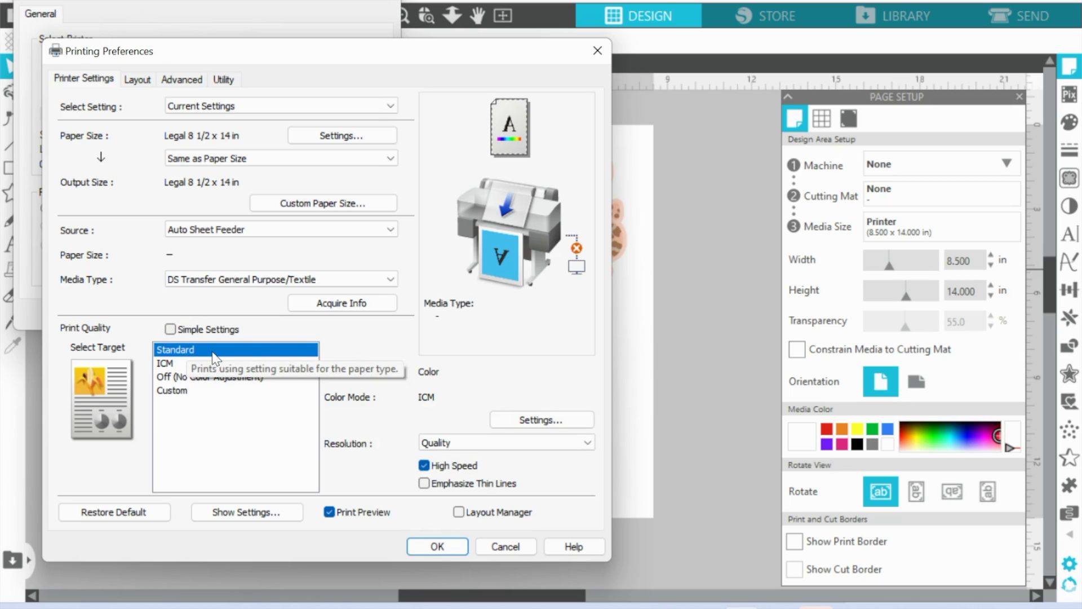
left_click(474, 444)
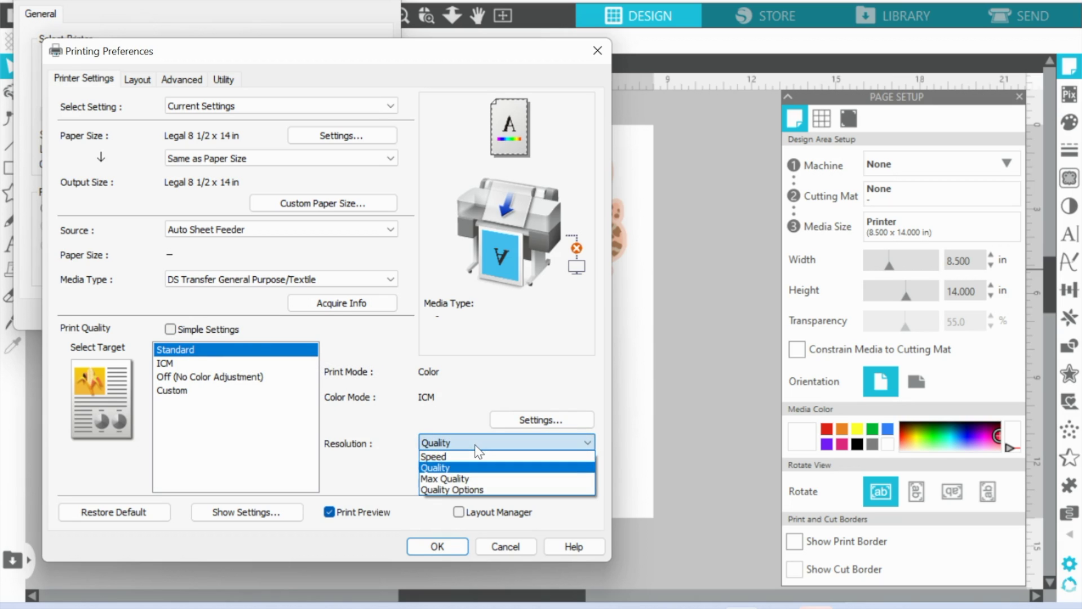
left_click(486, 478)
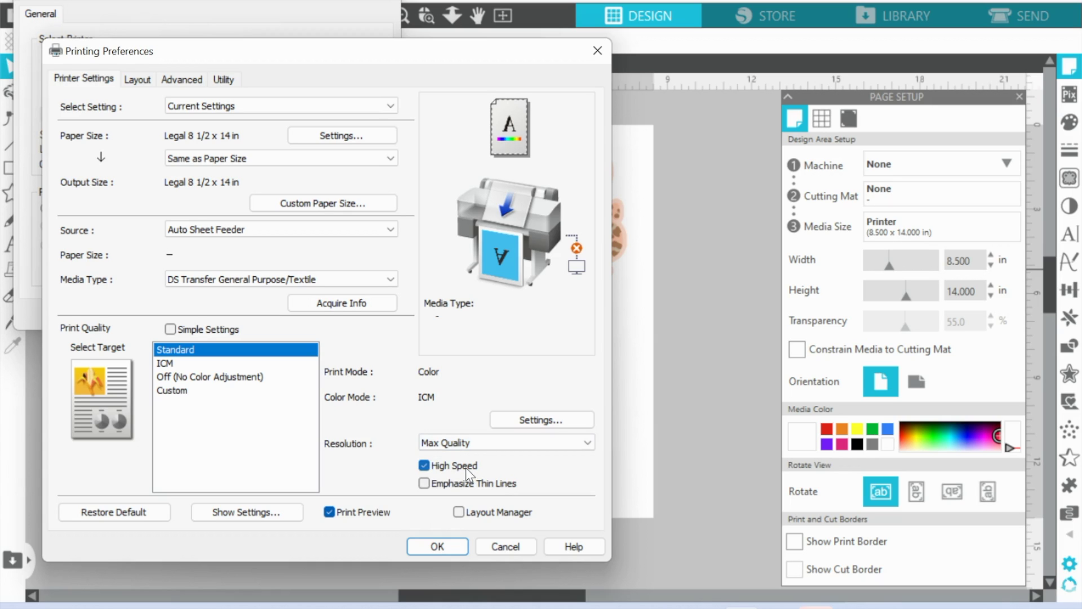
left_click(465, 468)
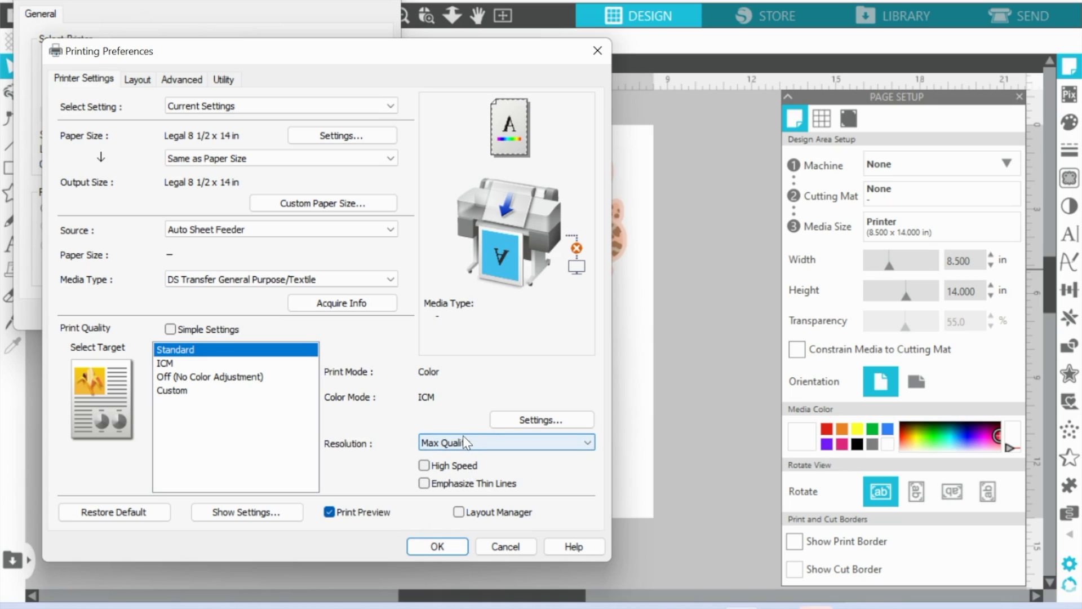
left_click(463, 442)
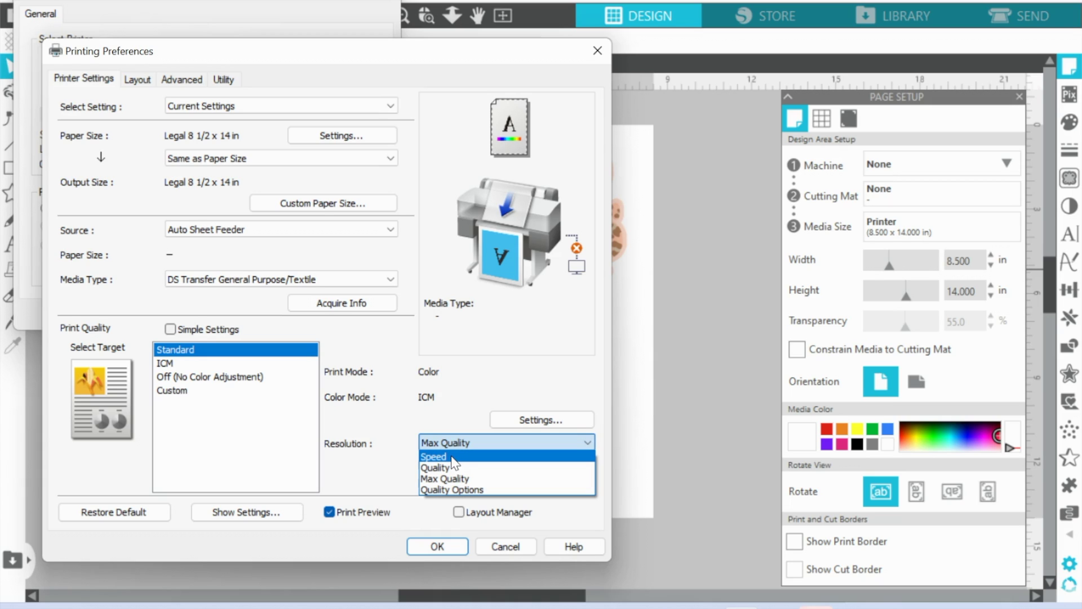
left_click(379, 459)
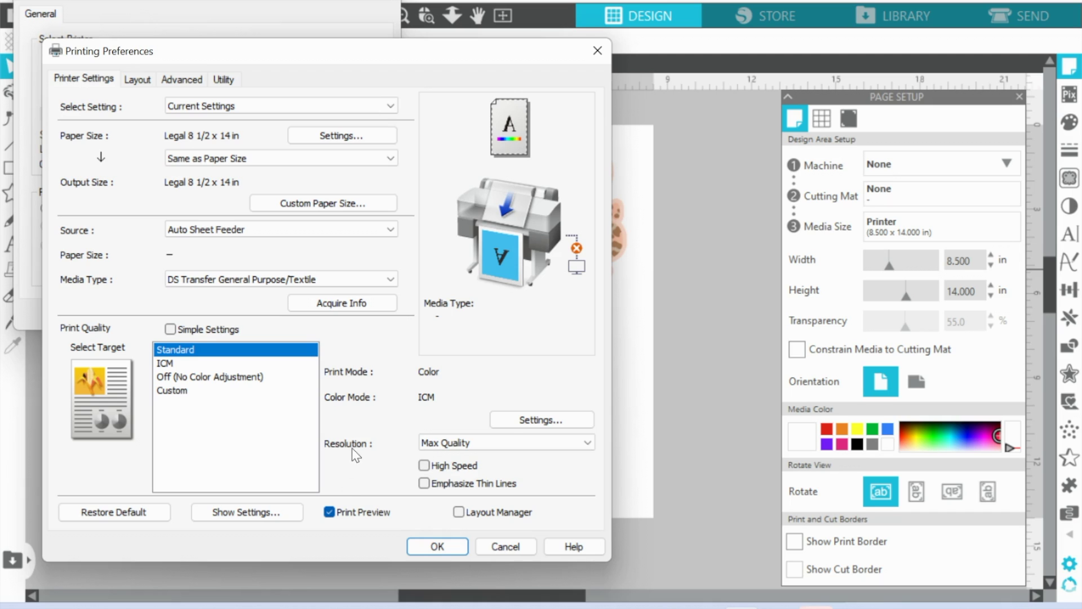
left_click(536, 419)
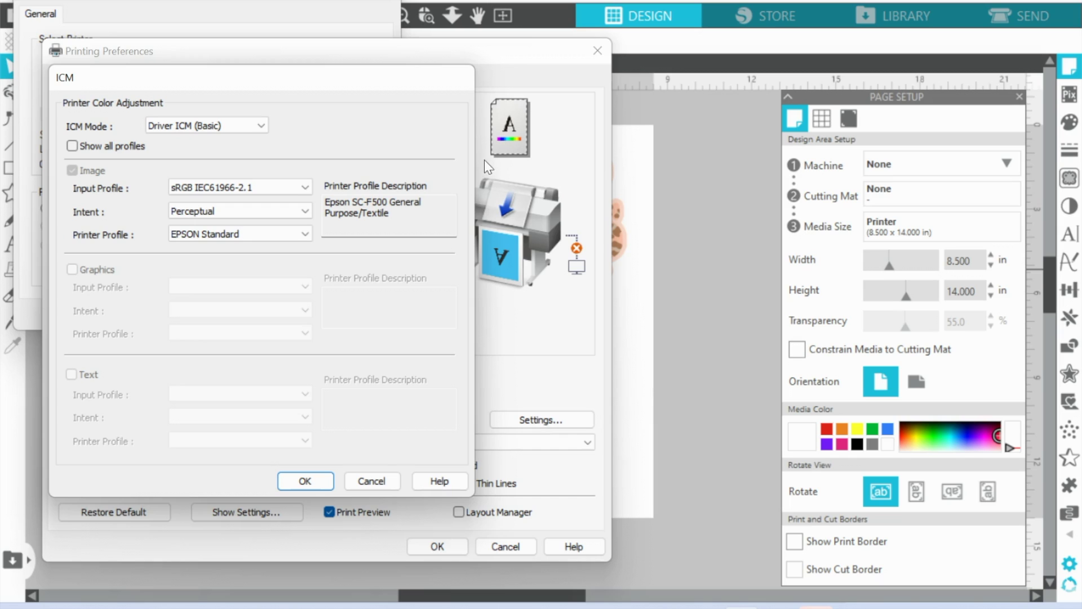
Keep the sRGB IEC61966-2.1 input and EPSON Standard printer profiles, then view Layout with Mirror Image on.
left_click(296, 186)
left_click(296, 186)
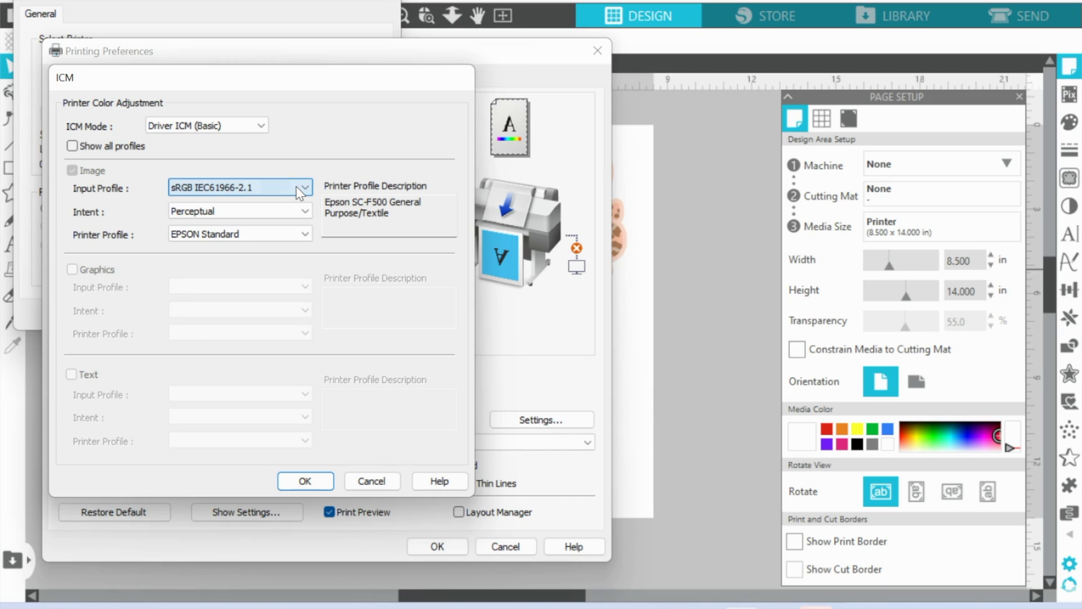
left_click(365, 481)
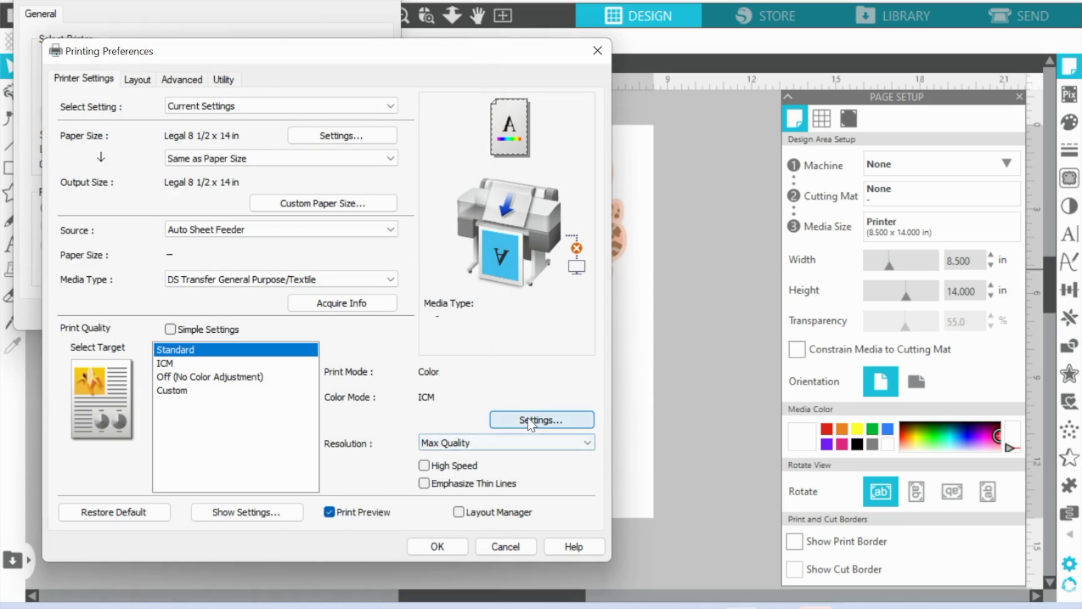
left_click(529, 422)
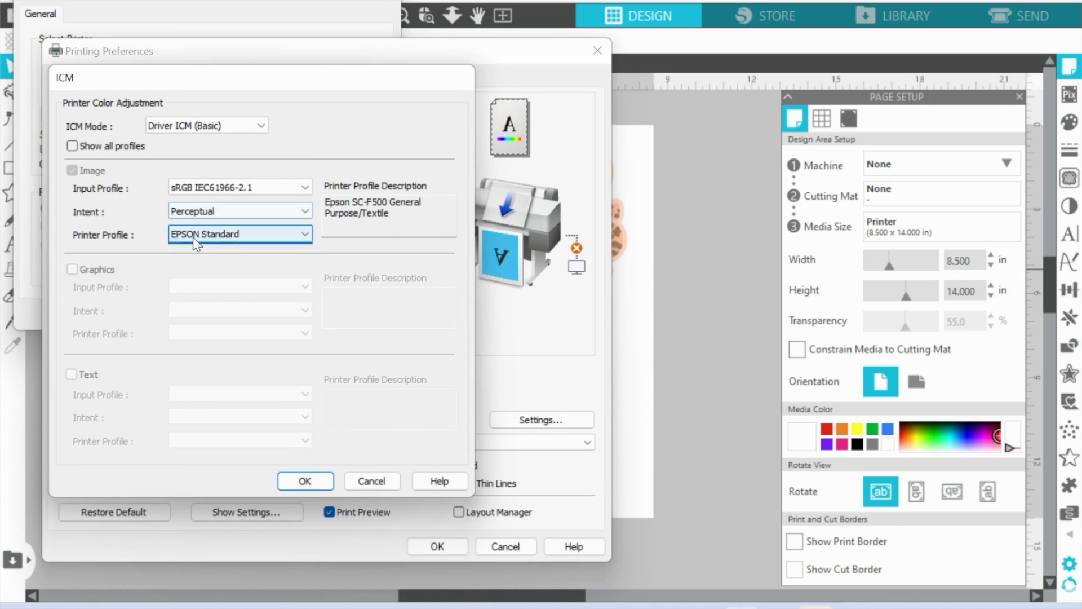
left_click(193, 236)
left_click(193, 237)
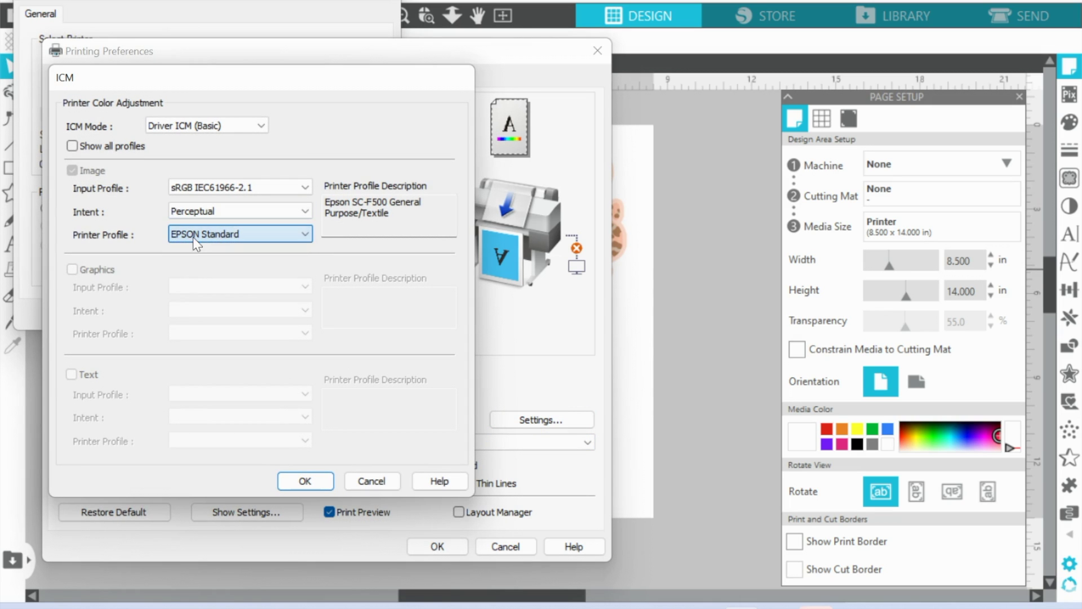
left_click(373, 481)
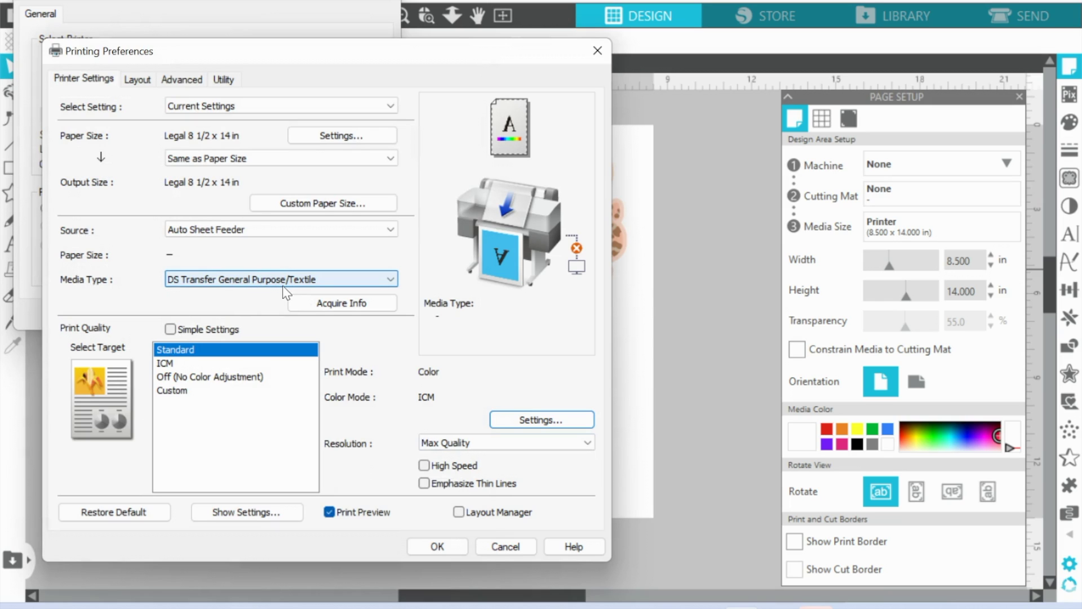
left_click(138, 79)
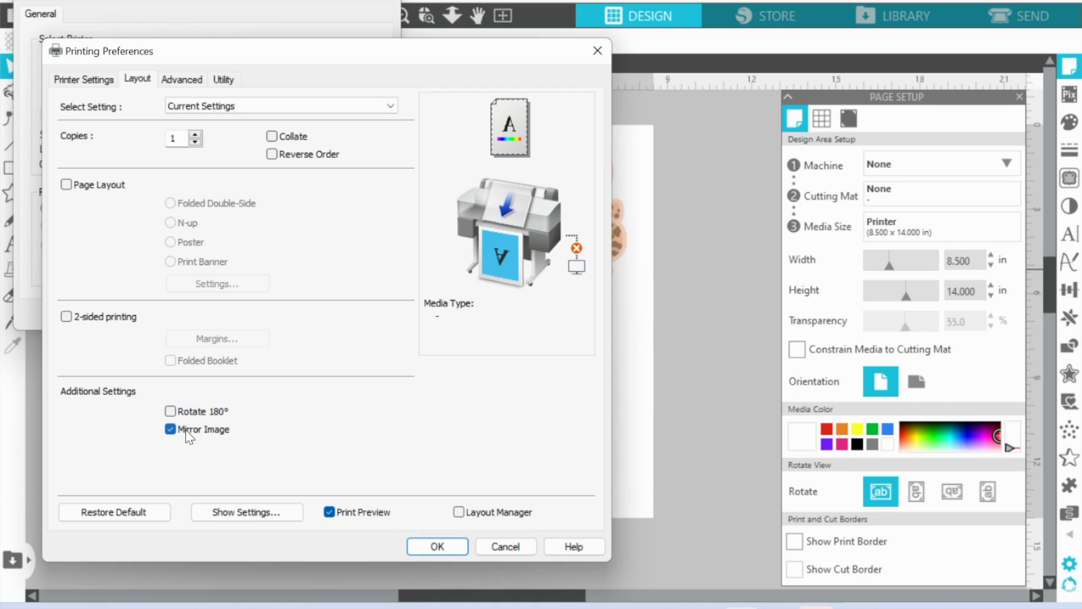
On the Advanced roll-paper settings, keep Auto Cut at Normal Cut.
left_click(175, 79)
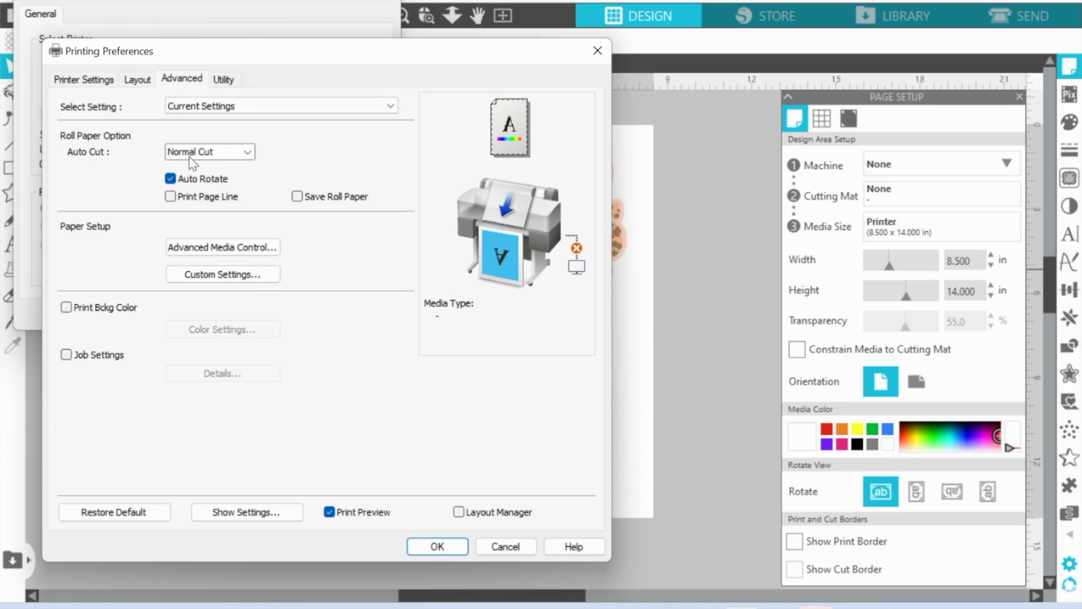
left_click(203, 153)
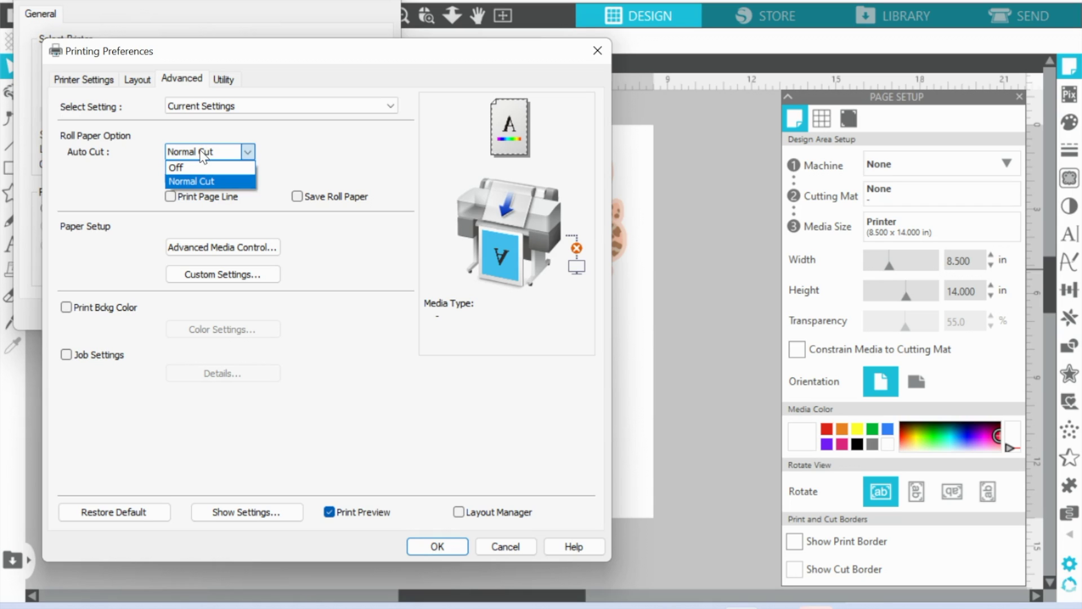
left_click(117, 190)
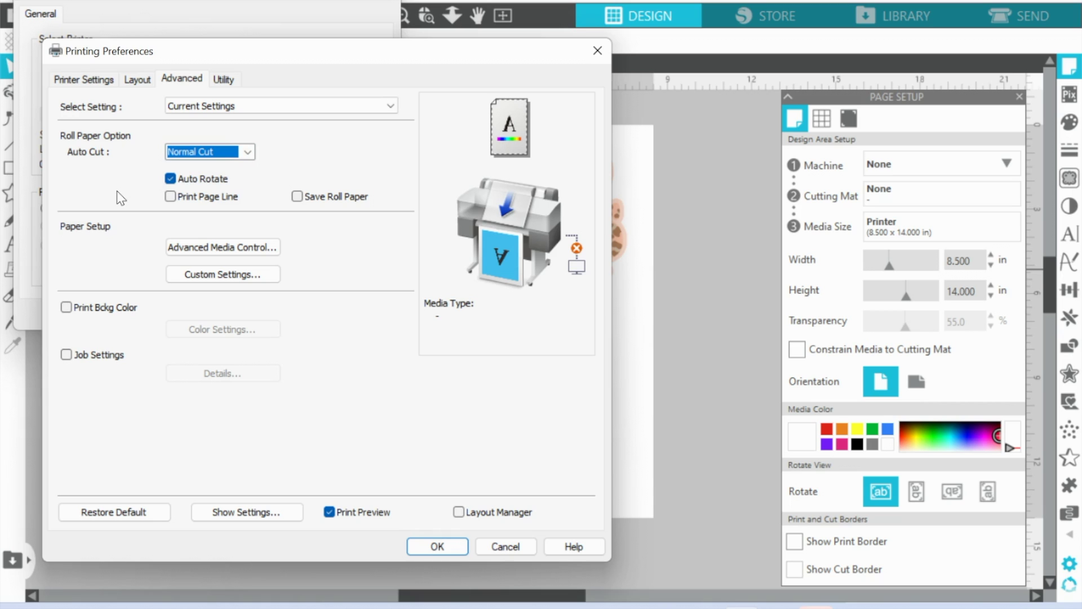
Look over the Utility and Printer Settings tabs, then accept the Epson printing preferences.
left_click_drag(450, 53, 297, 62)
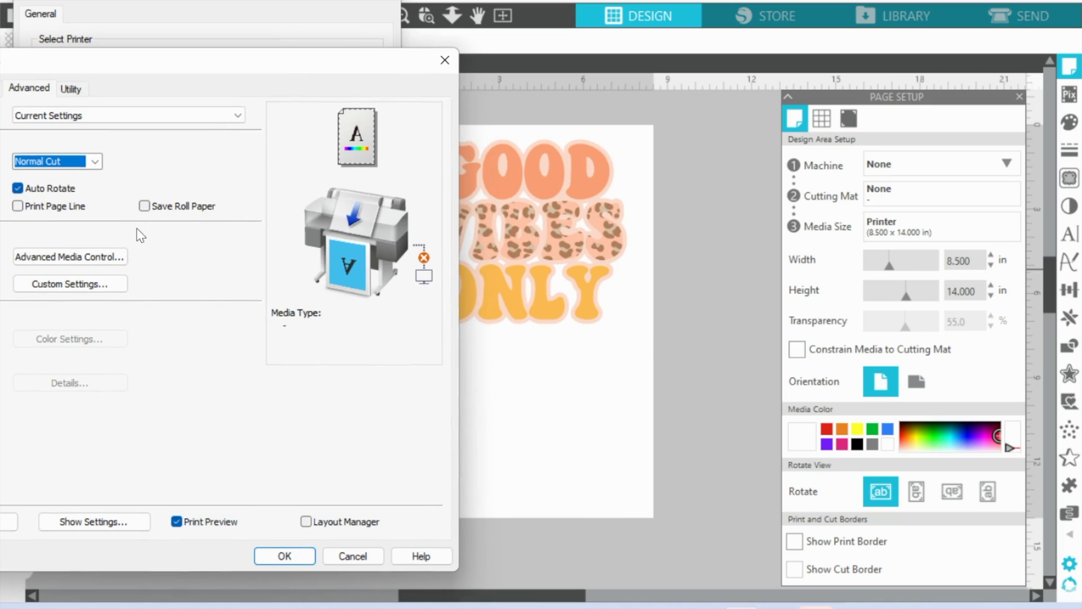
left_click_drag(163, 56, 513, 41)
left_click(394, 60)
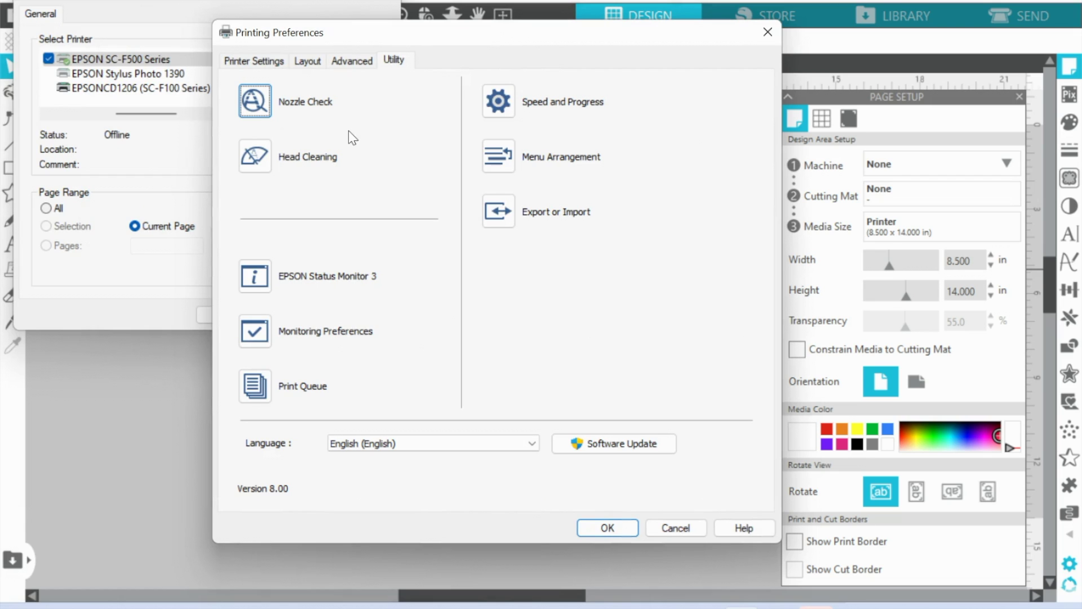
left_click(265, 61)
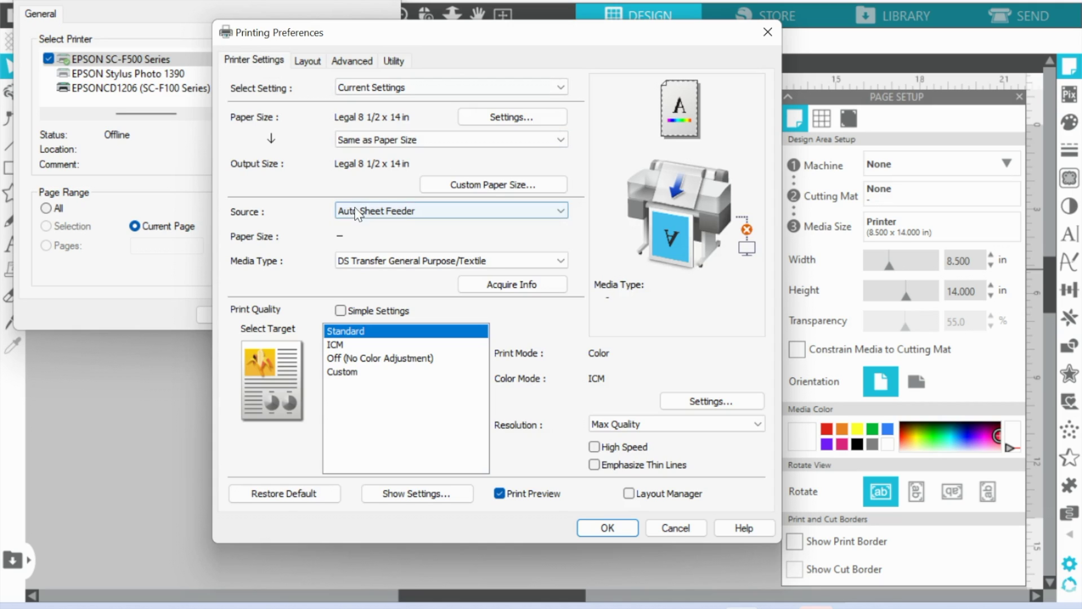
left_click(603, 521)
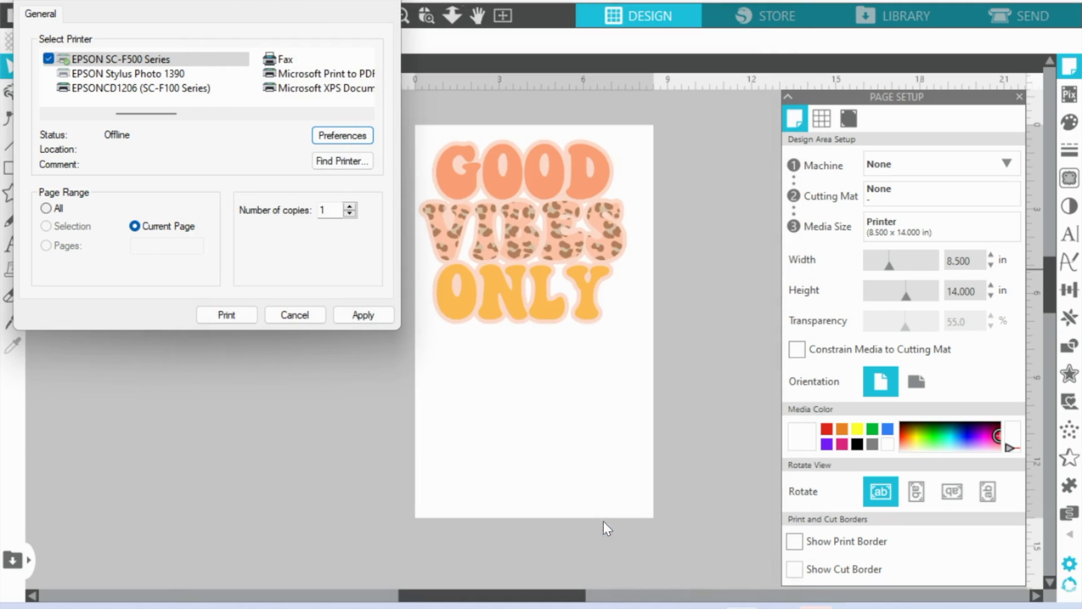
Apply the EPSON SC-F500 Series settings for 1 copy of the current page.
left_click(367, 312)
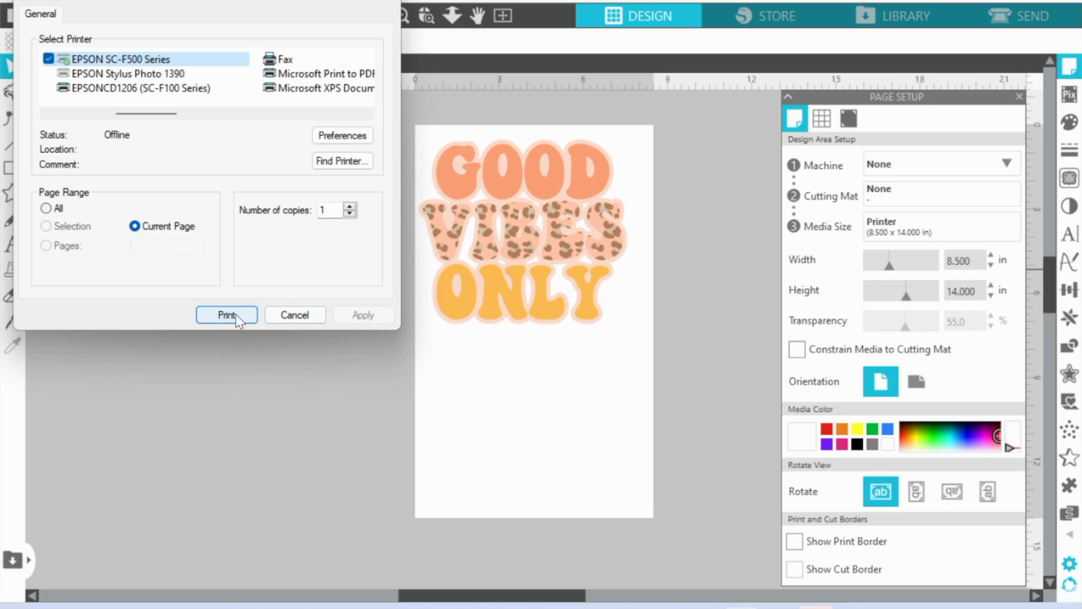